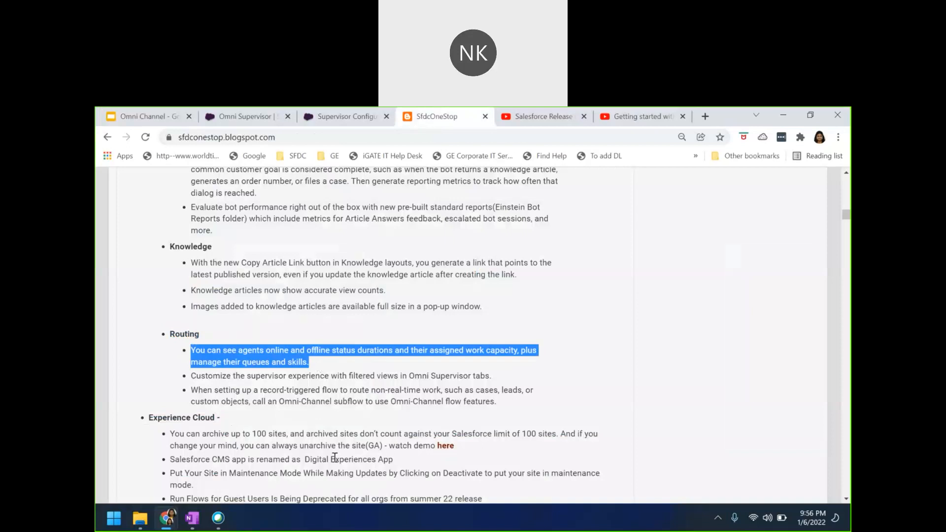
Step: Switch to Omni Supervisor, open the Agents summary, and examine the status filter and the agents' login durations
{"action": "left_click", "coordinate": [240, 119]}
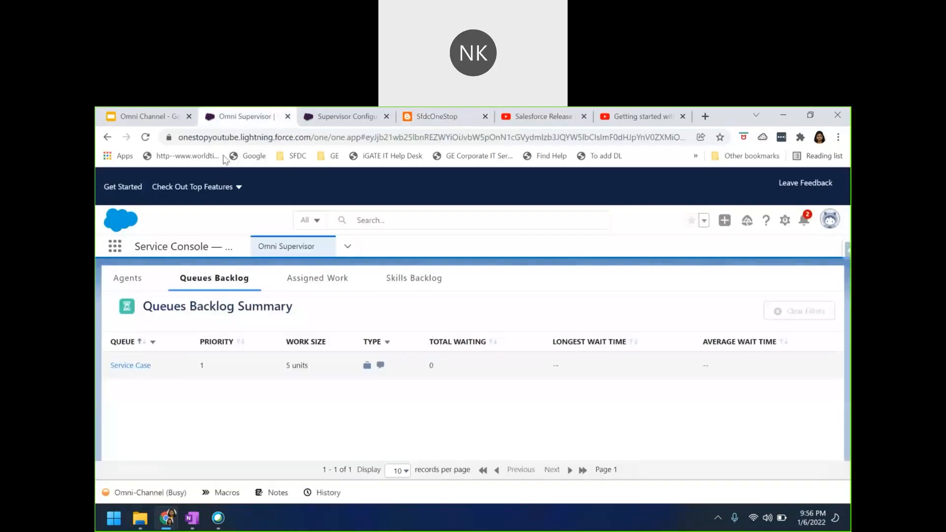
{"action": "left_click", "coordinate": [152, 342]}
{"action": "left_click", "coordinate": [303, 422]}
{"action": "left_click", "coordinate": [130, 285]}
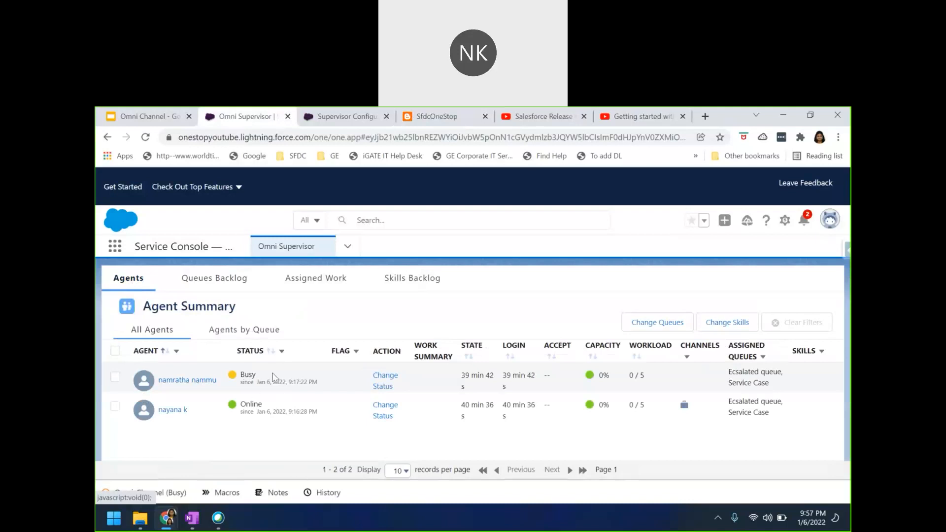
{"action": "left_click", "coordinate": [283, 352]}
{"action": "left_click_drag", "start_coordinate": [504, 375], "coordinate": [536, 376]}
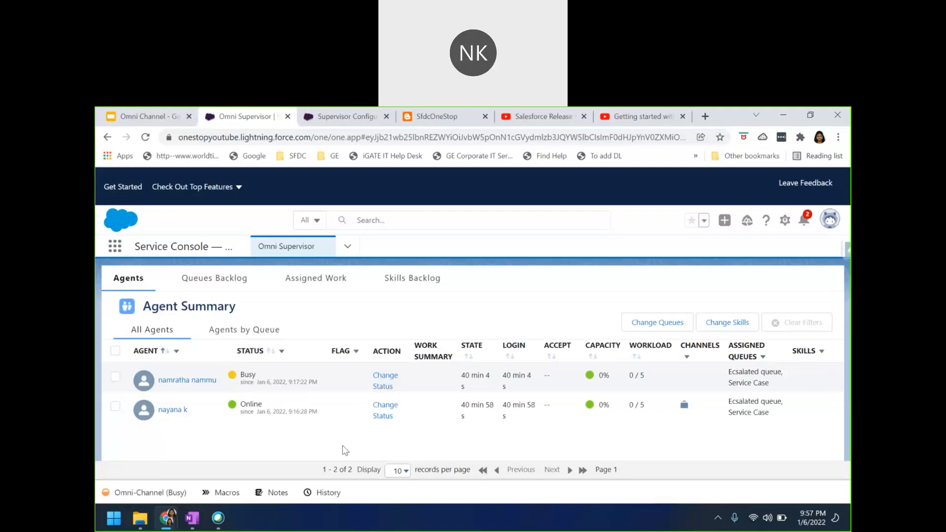
Step: Filter the agent list by the Busy status and examine the remaining agent's login duration
{"action": "left_click", "coordinate": [283, 352]}
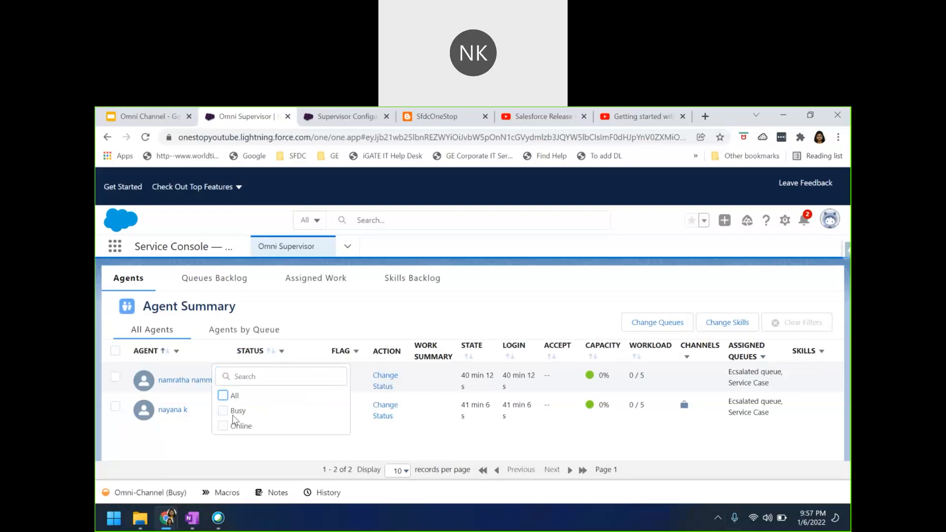
{"action": "left_click", "coordinate": [234, 415]}
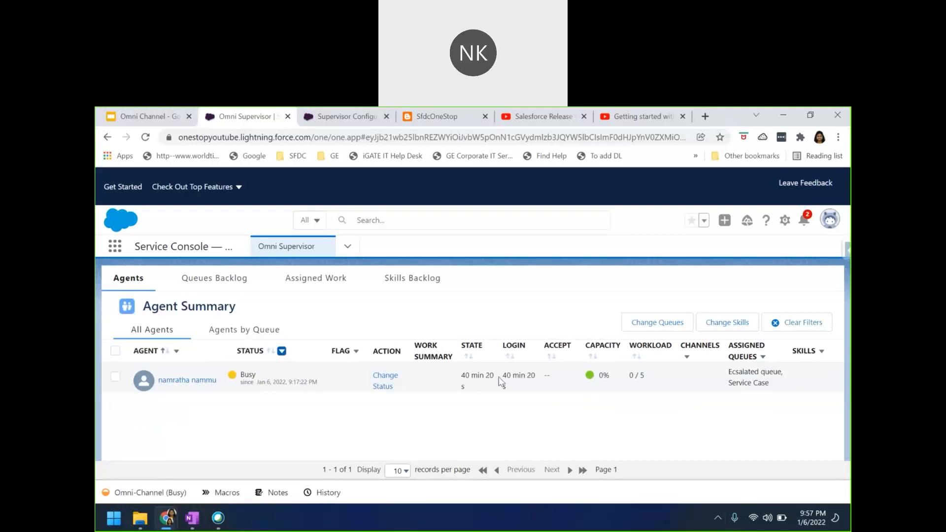
{"action": "left_click_drag", "start_coordinate": [503, 374], "coordinate": [513, 388]}
Step: Set the agent list's status filter to Online only, with Busy excluded
{"action": "left_click", "coordinate": [282, 351]}
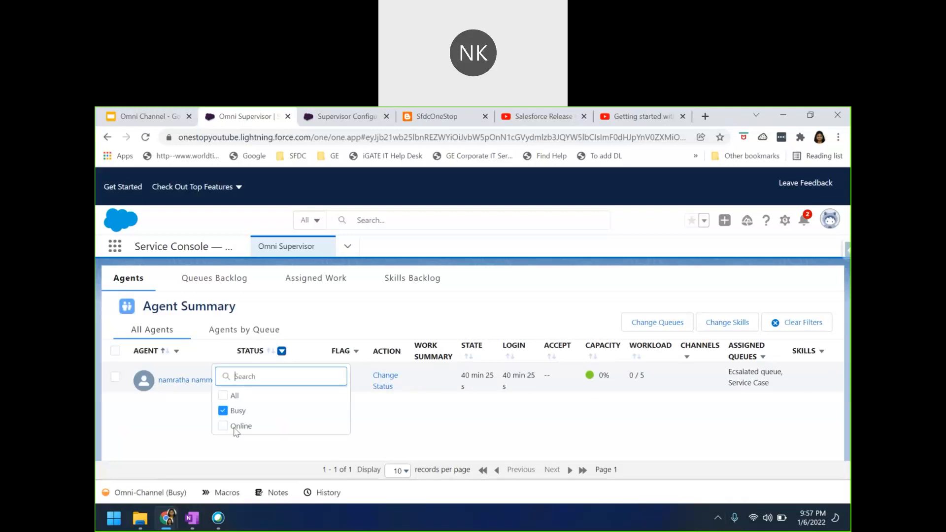
{"action": "left_click", "coordinate": [224, 426]}
{"action": "left_click", "coordinate": [223, 410]}
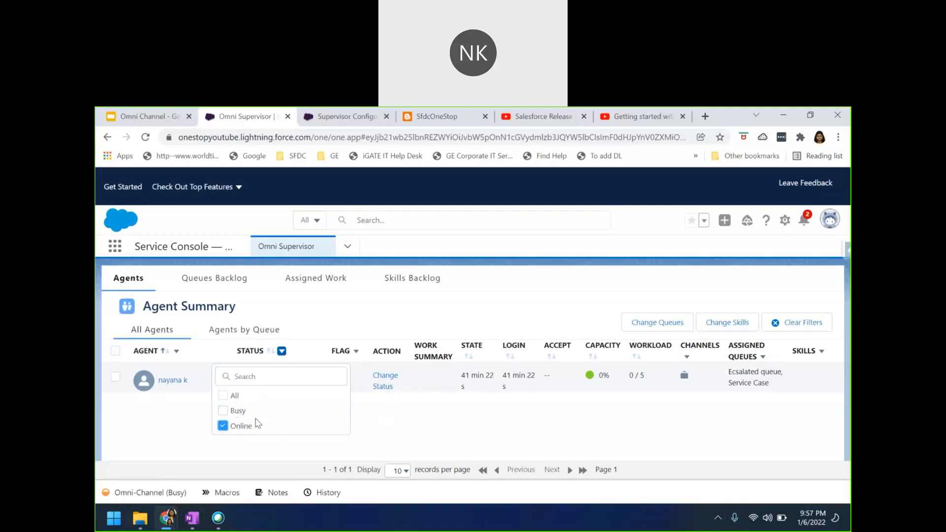
{"action": "left_click", "coordinate": [523, 426]}
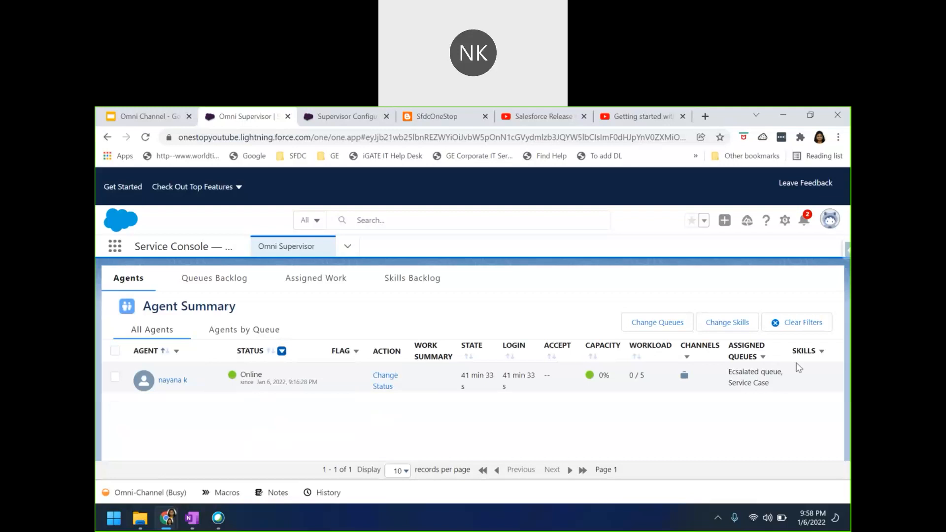
Step: Filter the agent list by all assigned queues and examine the queues listed for the online agent
{"action": "left_click", "coordinate": [763, 359]}
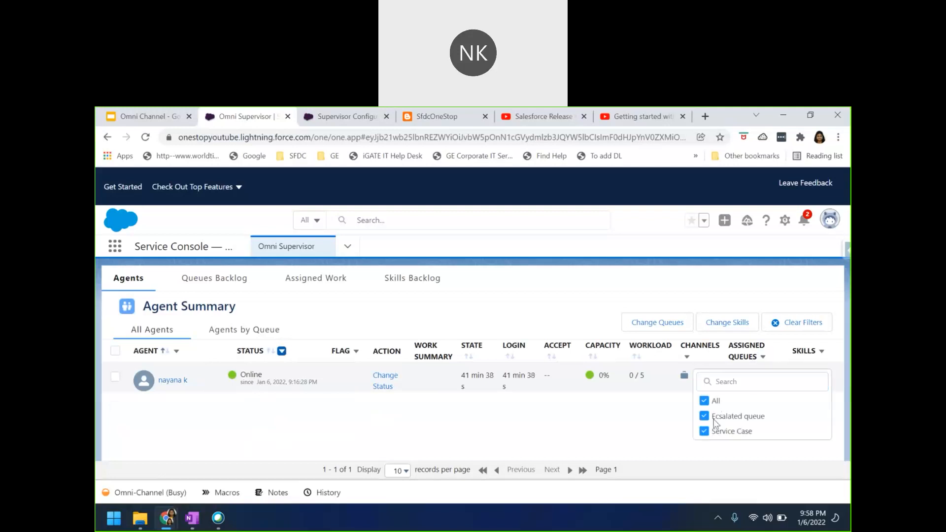
{"action": "left_click", "coordinate": [713, 402]}
{"action": "left_click_drag", "start_coordinate": [729, 377], "coordinate": [773, 394]}
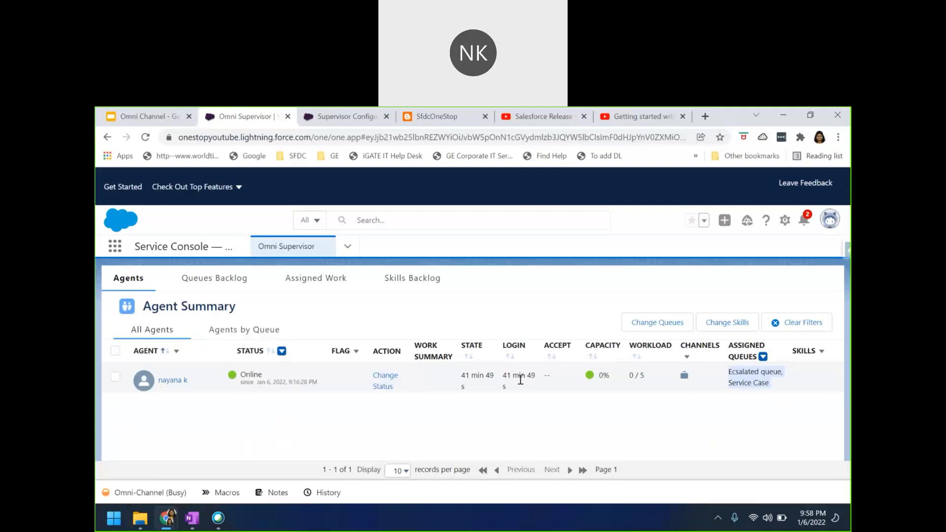
{"action": "left_click", "coordinate": [415, 421]}
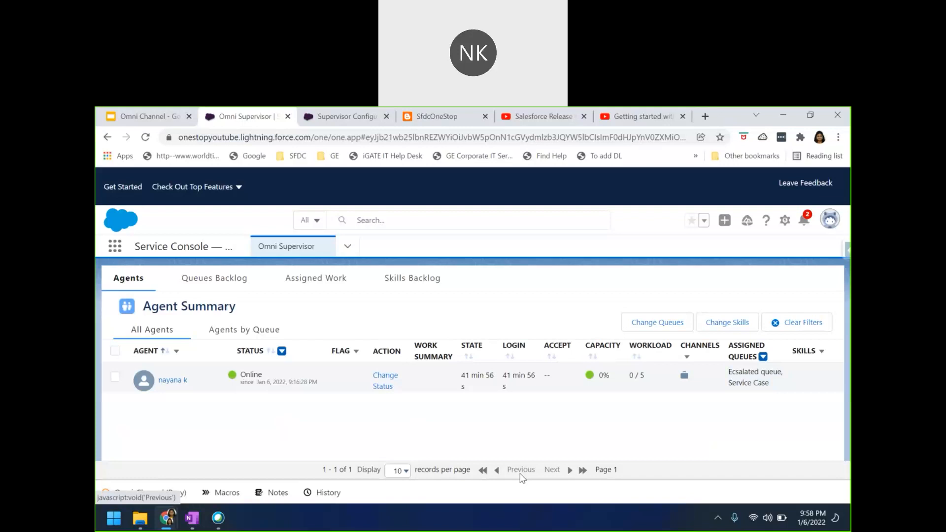
Step: Switch to the SfdcOneStop blog and highlight the Routing point about customizing the supervisor experience with filtered views
{"action": "left_click", "coordinate": [436, 116]}
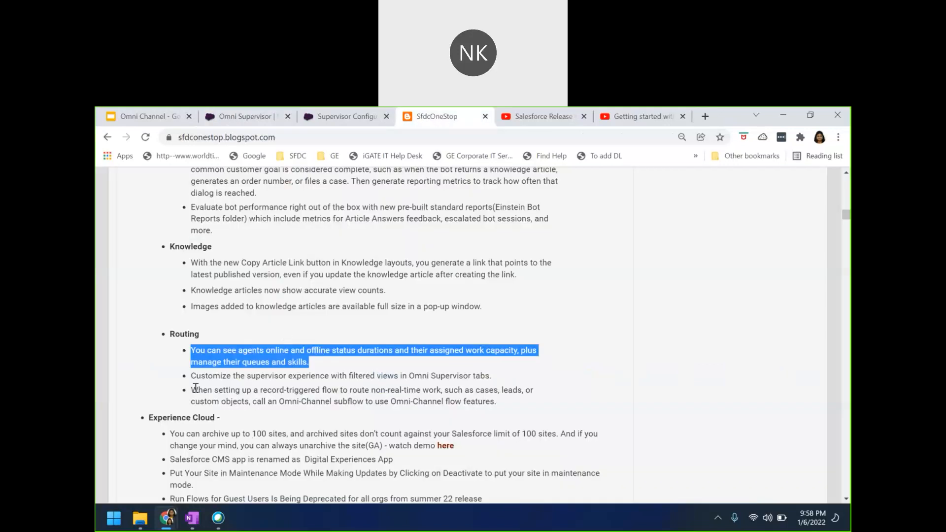
{"action": "left_click_drag", "start_coordinate": [190, 375], "coordinate": [498, 381]}
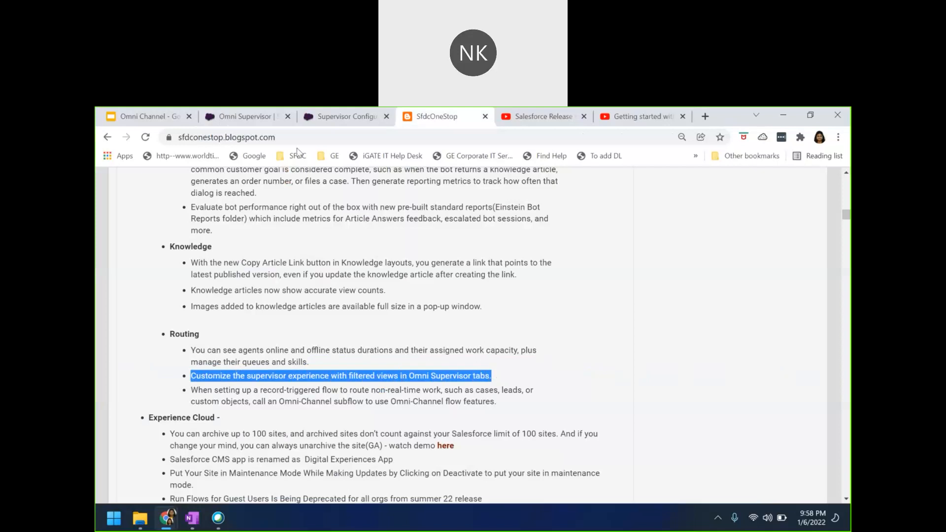
Step: Switch to Service Setup and open the list of Omni-Channel Supervisor Configurations
{"action": "left_click", "coordinate": [316, 117]}
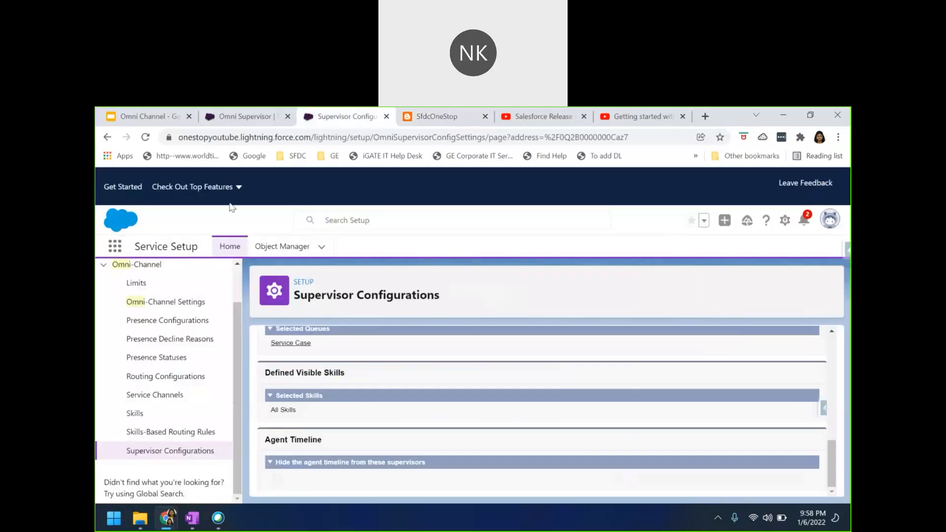
{"action": "scroll", "coordinate": [158, 401], "scroll_direction": "up", "scroll_amount": 2}
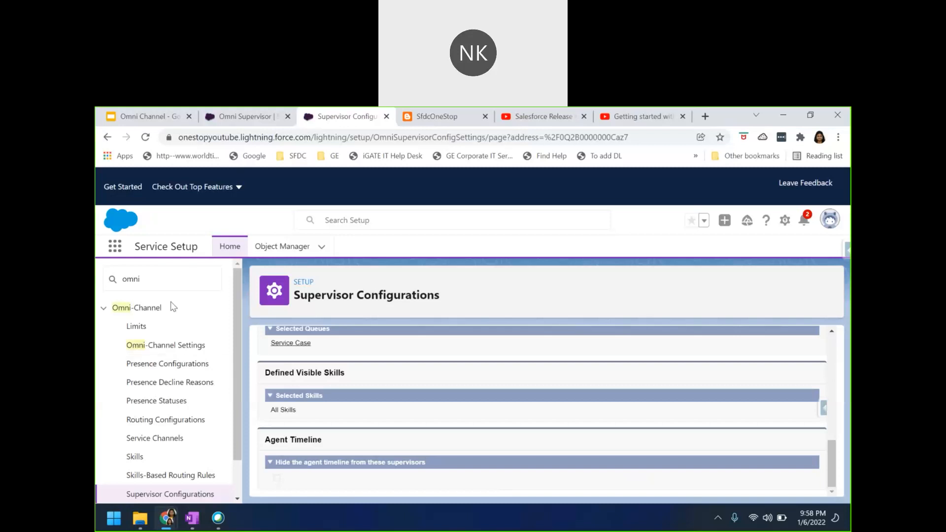
{"action": "scroll", "coordinate": [168, 443], "scroll_direction": "down", "scroll_amount": 1}
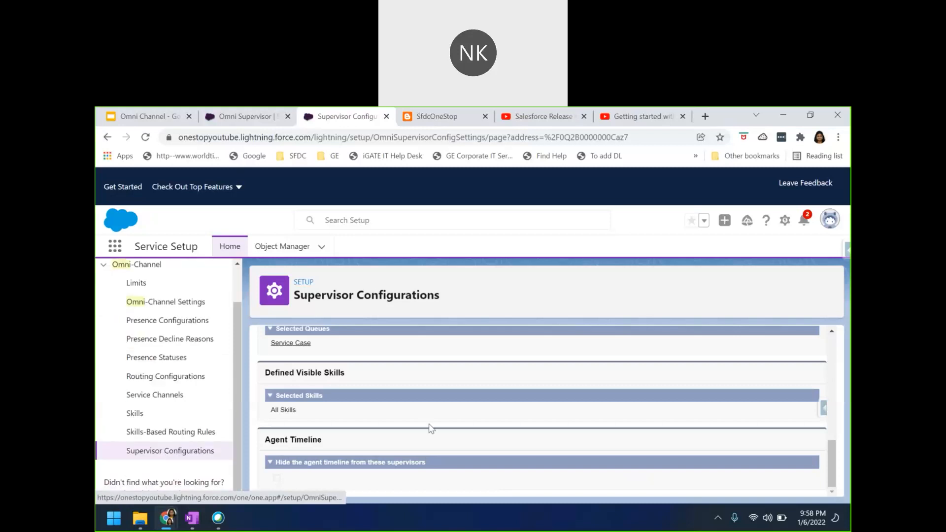
{"action": "scroll", "coordinate": [426, 427], "scroll_direction": "up", "scroll_amount": 10}
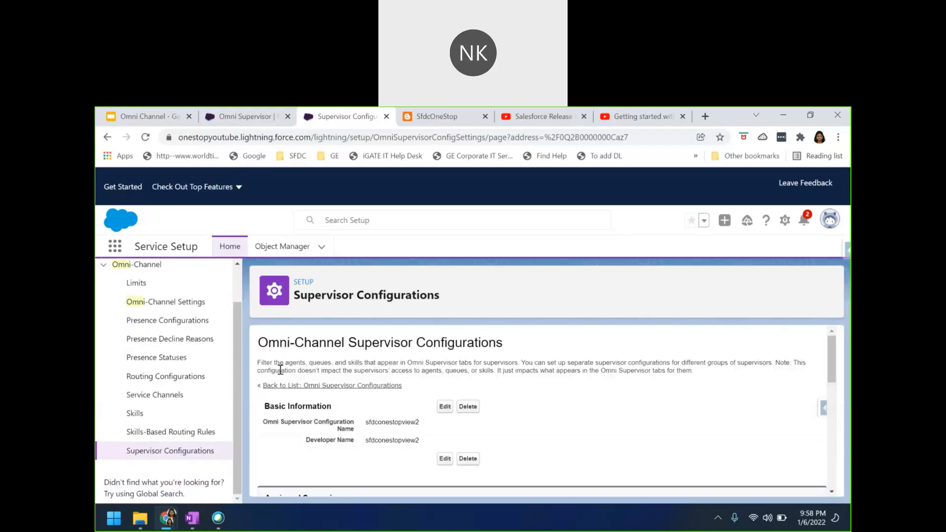
{"action": "left_click", "coordinate": [176, 455]}
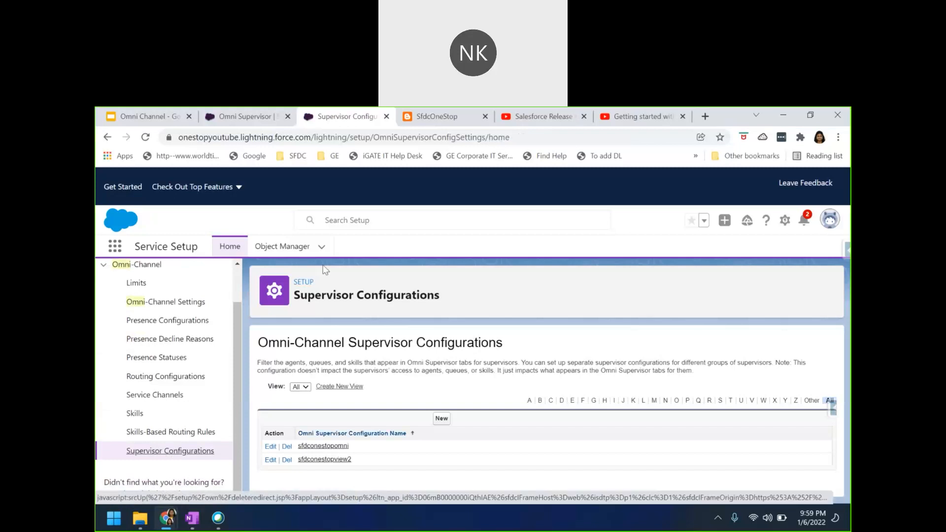
{"action": "left_click", "coordinate": [237, 117]}
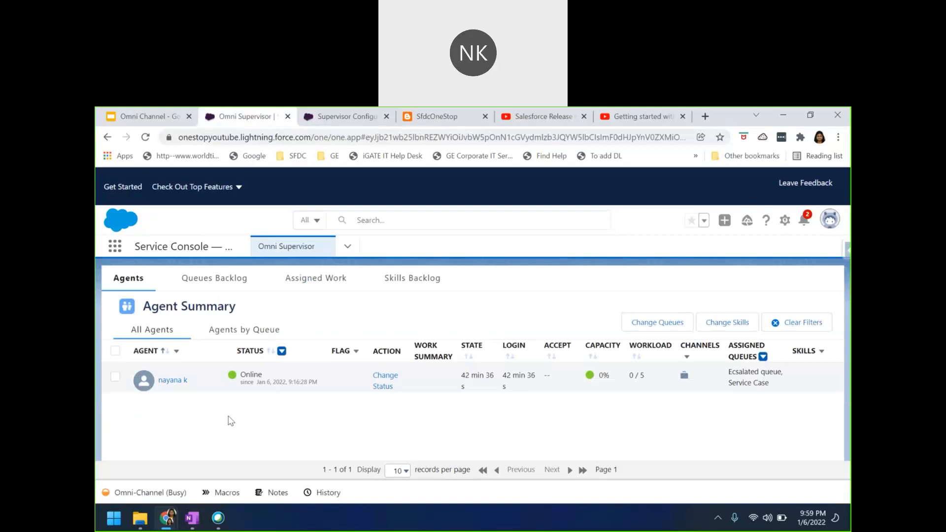
{"action": "left_click", "coordinate": [335, 118]}
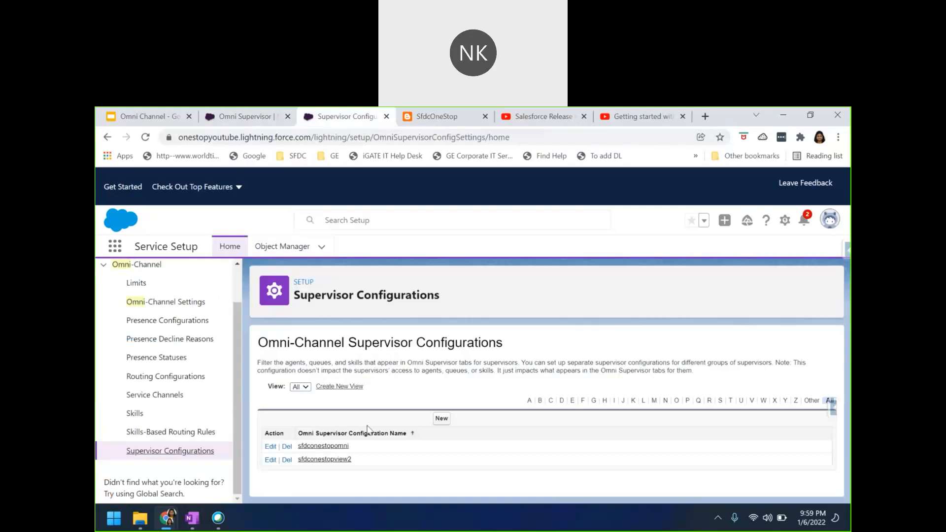
Step: Open the sfdconestopomni configuration for editing and review its name, assigned supervisors and selected profiles
{"action": "left_click", "coordinate": [323, 446]}
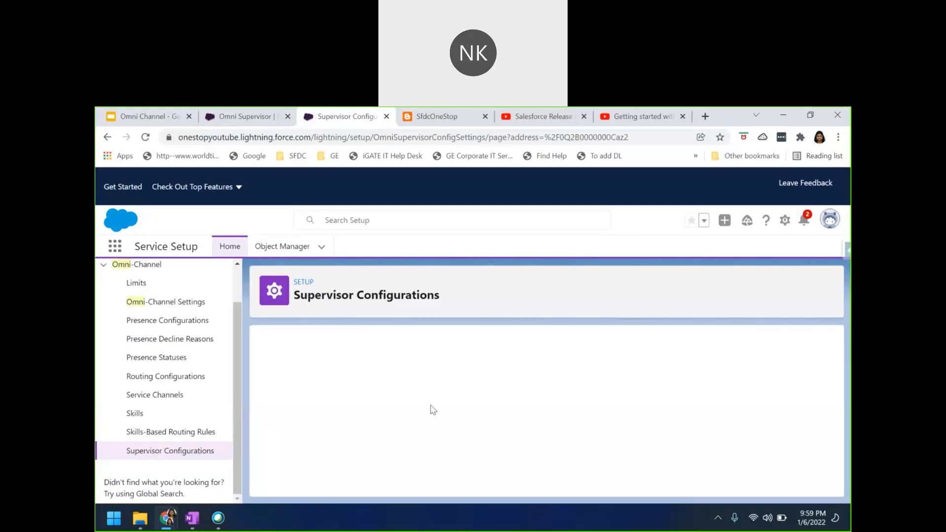
{"action": "left_click", "coordinate": [446, 406]}
{"action": "scroll", "coordinate": [535, 445], "scroll_direction": "down", "scroll_amount": 1}
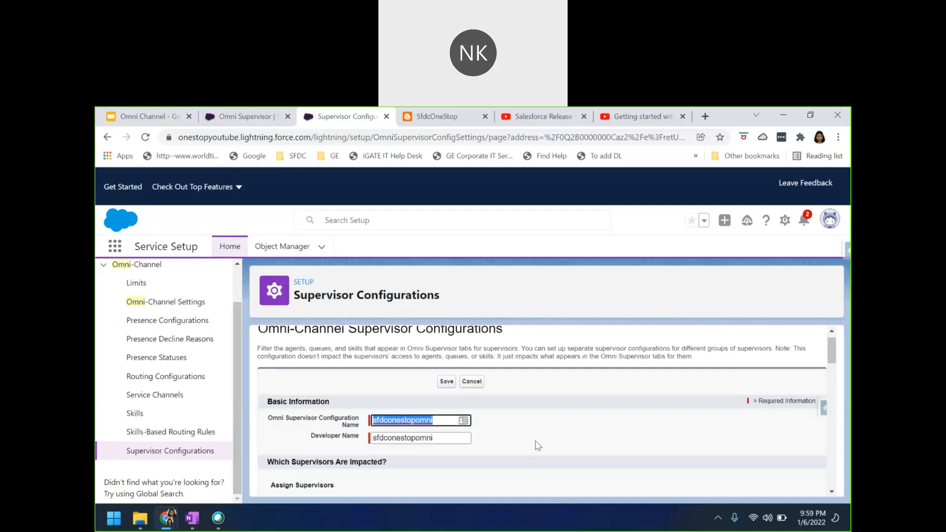
{"action": "scroll", "coordinate": [434, 447], "scroll_direction": "down", "scroll_amount": 1}
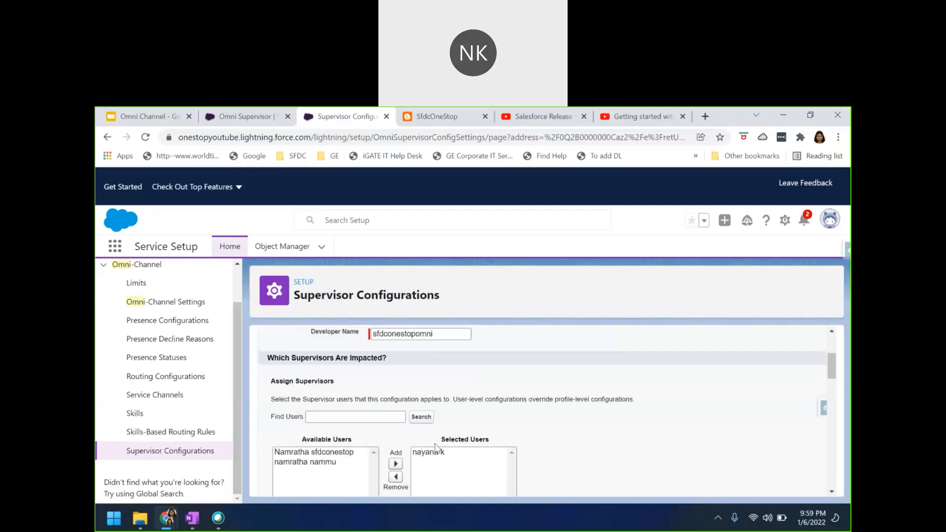
{"action": "scroll", "coordinate": [457, 467], "scroll_direction": "up", "scroll_amount": 2}
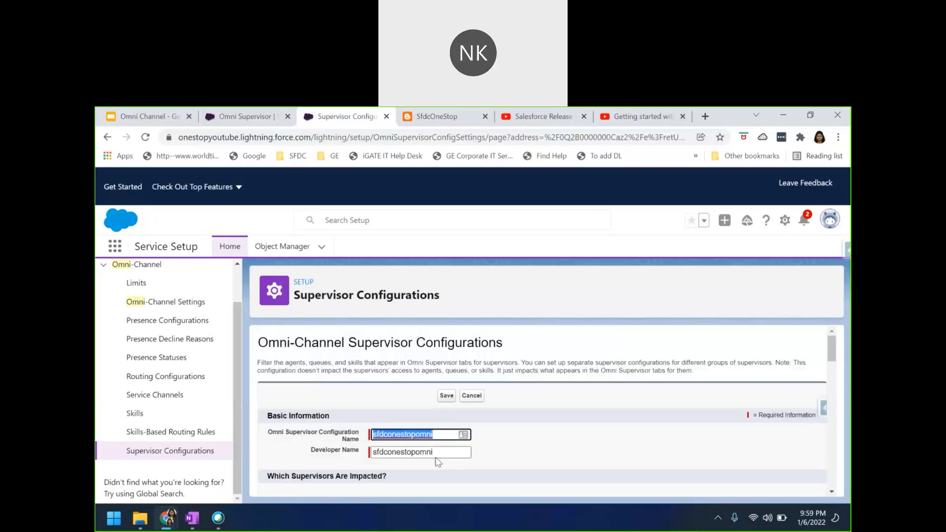
{"action": "scroll", "coordinate": [450, 461], "scroll_direction": "down", "scroll_amount": 2}
{"action": "scroll", "coordinate": [441, 451], "scroll_direction": "down", "scroll_amount": 4}
{"action": "scroll", "coordinate": [454, 437], "scroll_direction": "down", "scroll_amount": 1}
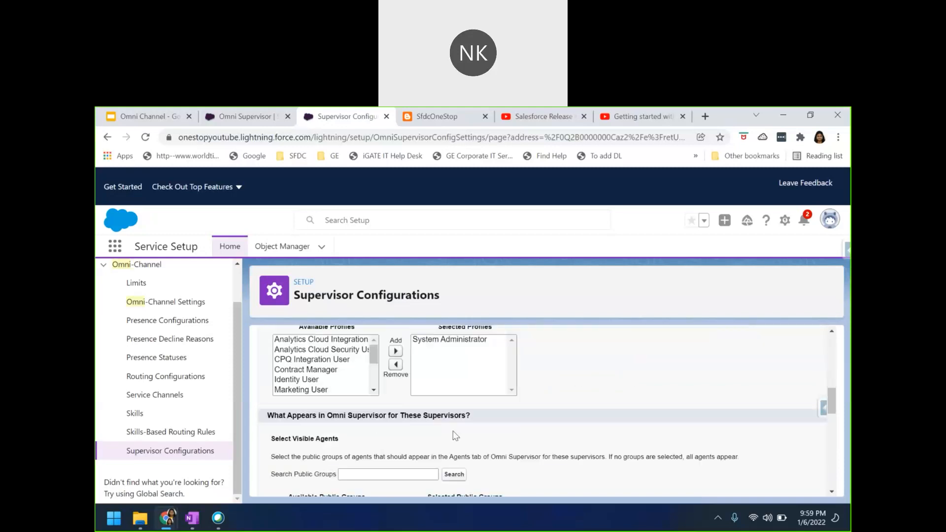
Step: Review the visible agent groups and visible queues selected in the sfdconestopomni configuration
{"action": "scroll", "coordinate": [472, 480], "scroll_direction": "down", "scroll_amount": 1}
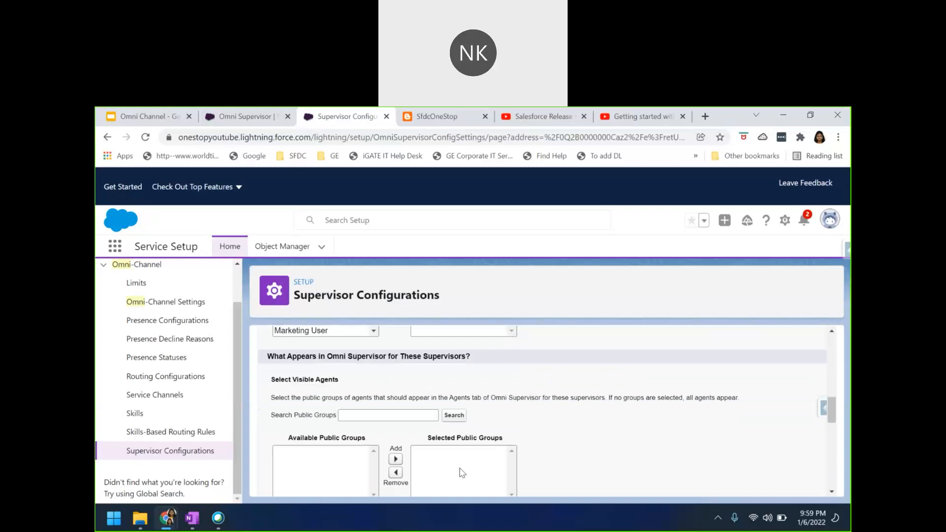
{"action": "scroll", "coordinate": [462, 473], "scroll_direction": "down", "scroll_amount": 2}
{"action": "scroll", "coordinate": [461, 473], "scroll_direction": "down", "scroll_amount": 1}
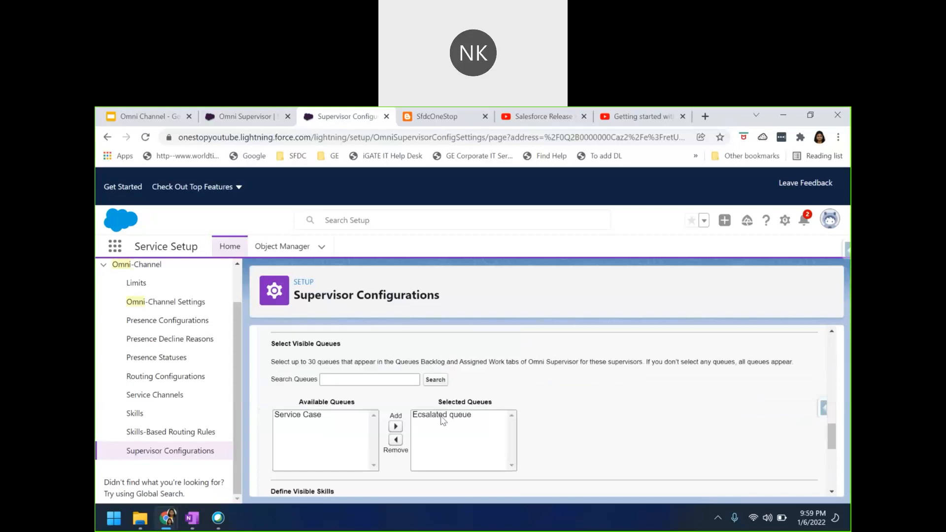
{"action": "scroll", "coordinate": [448, 452], "scroll_direction": "up", "scroll_amount": 6}
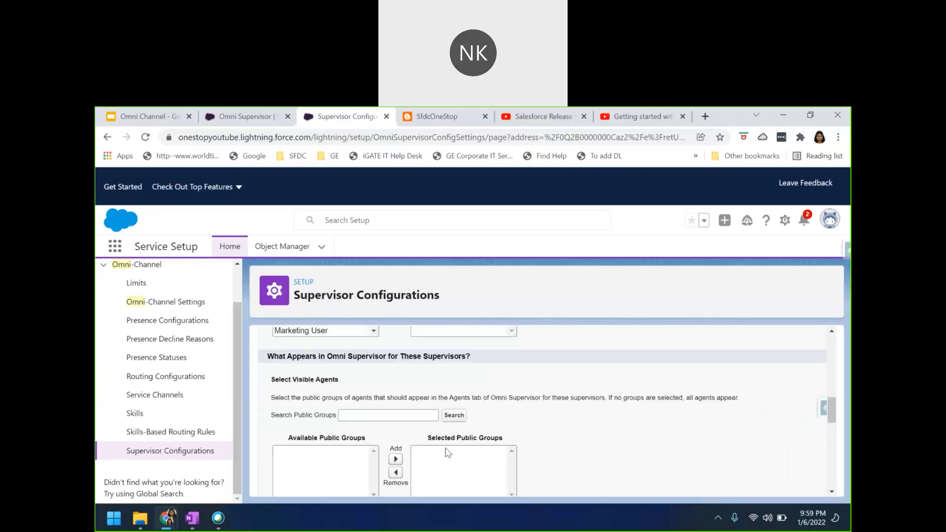
Step: Review the visible skills and Agent Timeline settings of the sfdconestopomni configuration, then save it
{"action": "scroll", "coordinate": [447, 453], "scroll_direction": "down", "scroll_amount": 10}
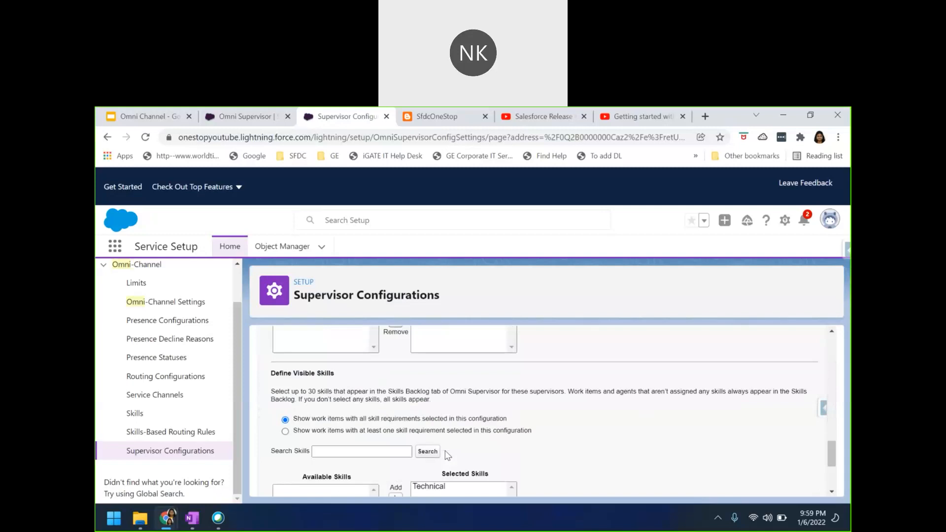
{"action": "scroll", "coordinate": [447, 456], "scroll_direction": "up", "scroll_amount": 2}
{"action": "scroll", "coordinate": [438, 444], "scroll_direction": "down", "scroll_amount": 1}
{"action": "scroll", "coordinate": [438, 443], "scroll_direction": "down", "scroll_amount": 1}
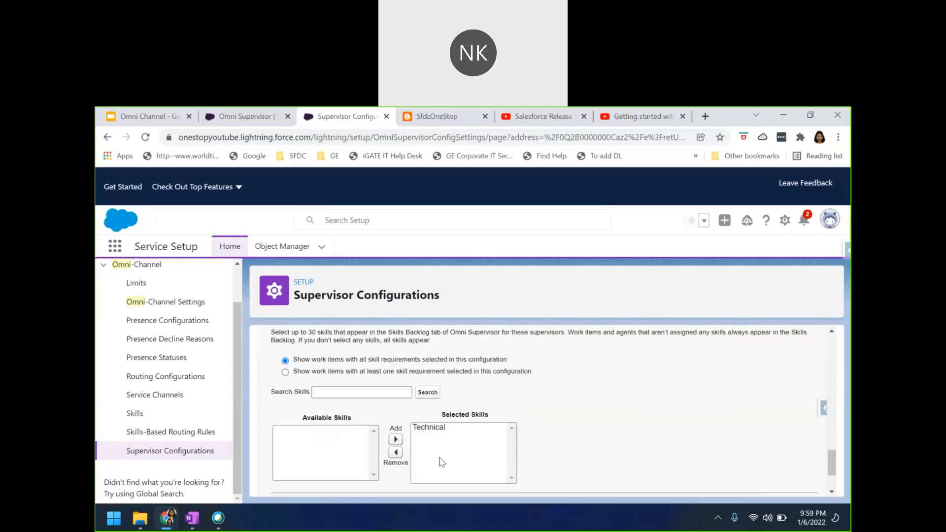
{"action": "scroll", "coordinate": [442, 462], "scroll_direction": "down", "scroll_amount": 2}
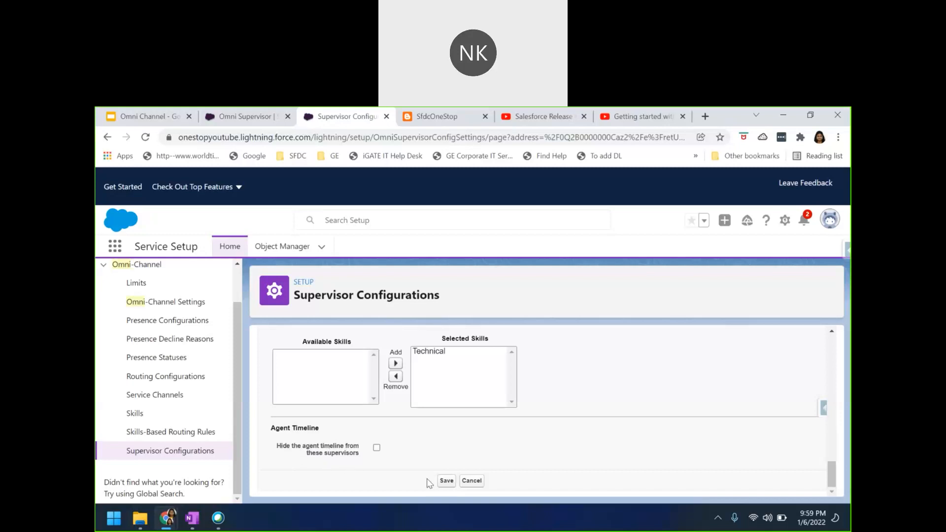
{"action": "left_click", "coordinate": [444, 482]}
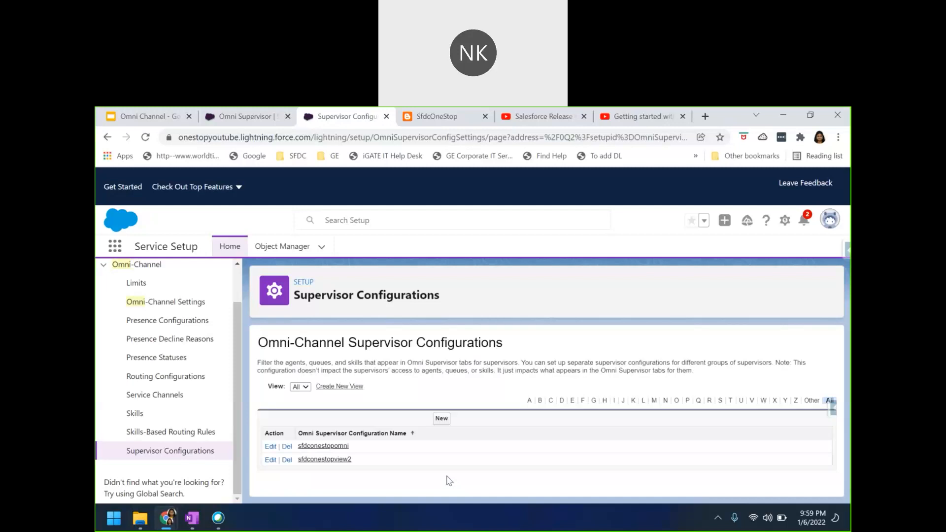
Step: Open the sfdconestopview2 supervisor configuration and review its assigned supervisors, visible agents, selected queues, skills and Agent Timeline settings
{"action": "left_click", "coordinate": [327, 462]}
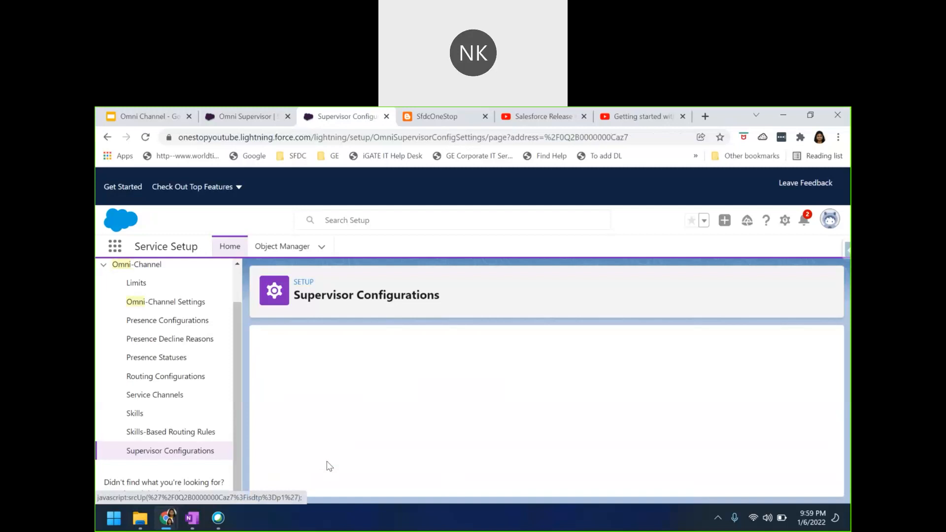
{"action": "scroll", "coordinate": [596, 411], "scroll_direction": "down", "scroll_amount": 3}
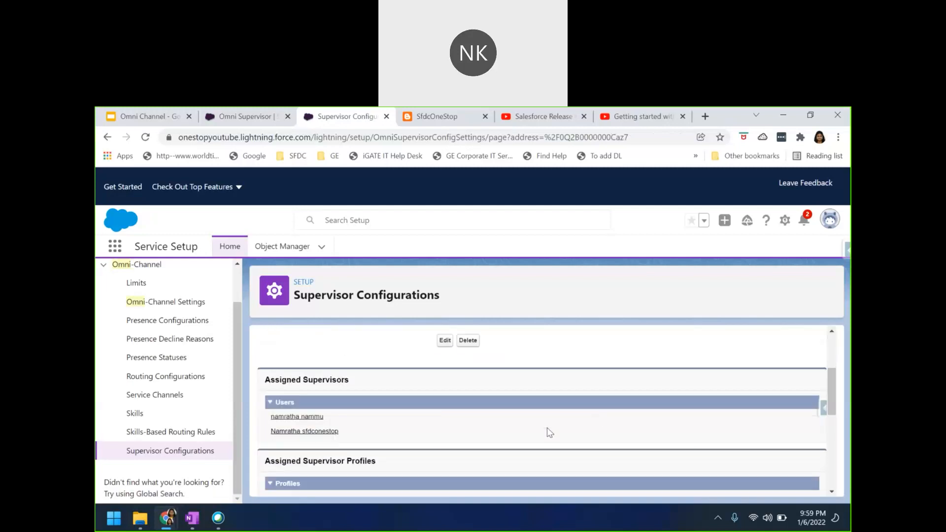
{"action": "scroll", "coordinate": [352, 438], "scroll_direction": "down", "scroll_amount": 5}
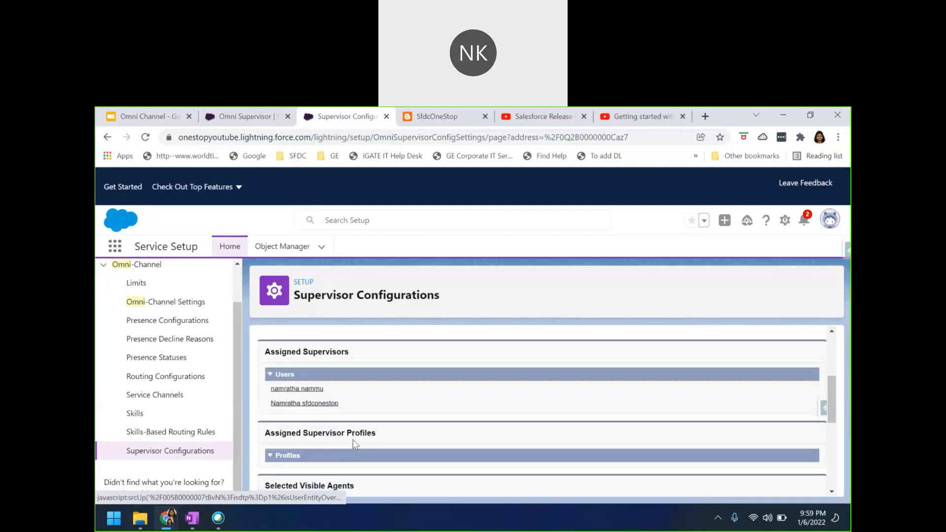
{"action": "left_click_drag", "start_coordinate": [265, 428], "coordinate": [315, 427]}
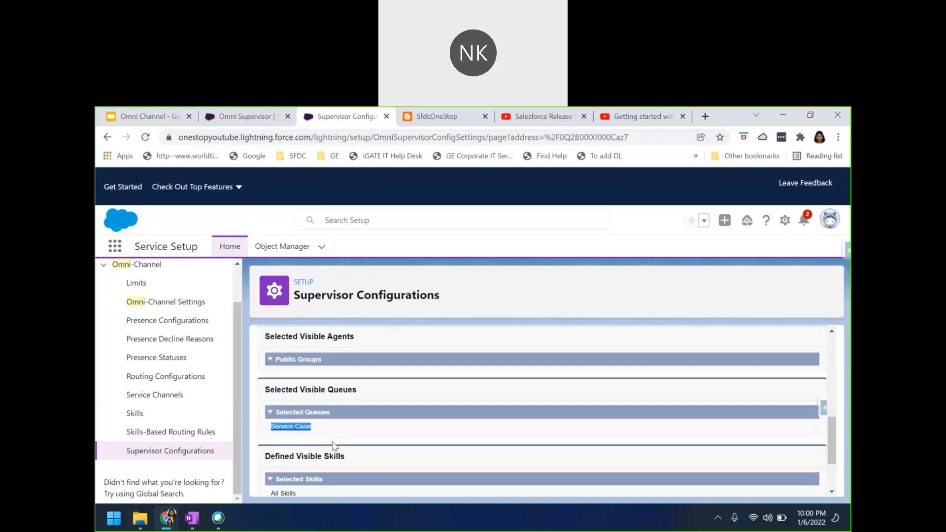
{"action": "scroll", "coordinate": [354, 462], "scroll_direction": "down", "scroll_amount": 3}
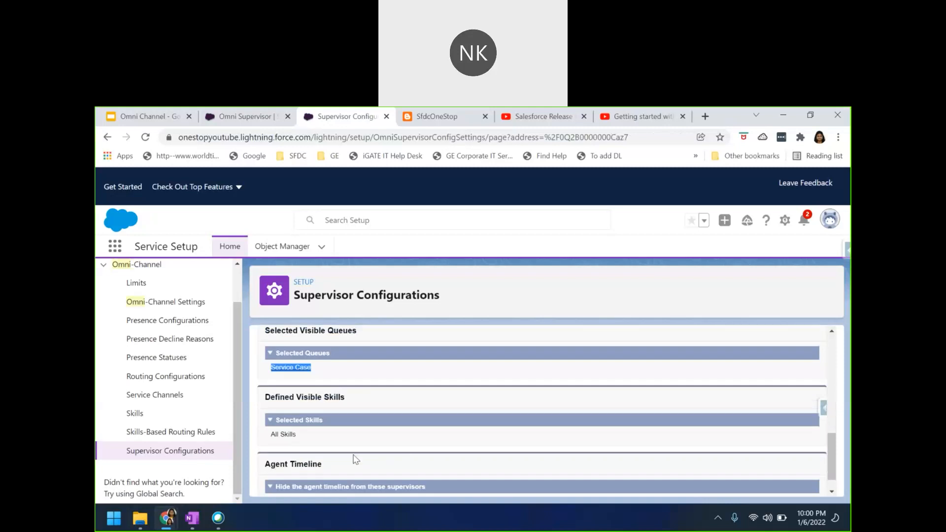
{"action": "scroll", "coordinate": [456, 457], "scroll_direction": "up", "scroll_amount": 10}
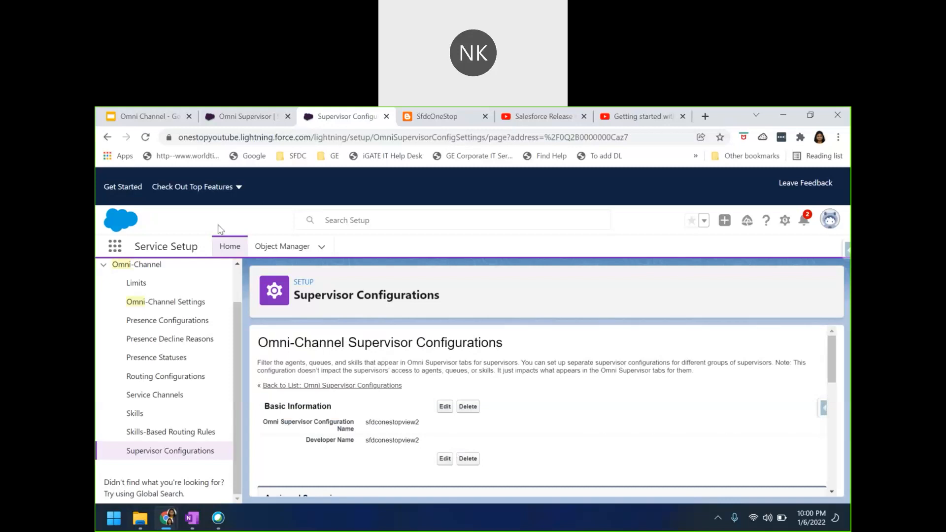
Step: Compare the Queues Backlog in Omni Supervisor with the assigned supervisors and selected visible queues of the sfdconestopview2 configuration
{"action": "left_click", "coordinate": [232, 119]}
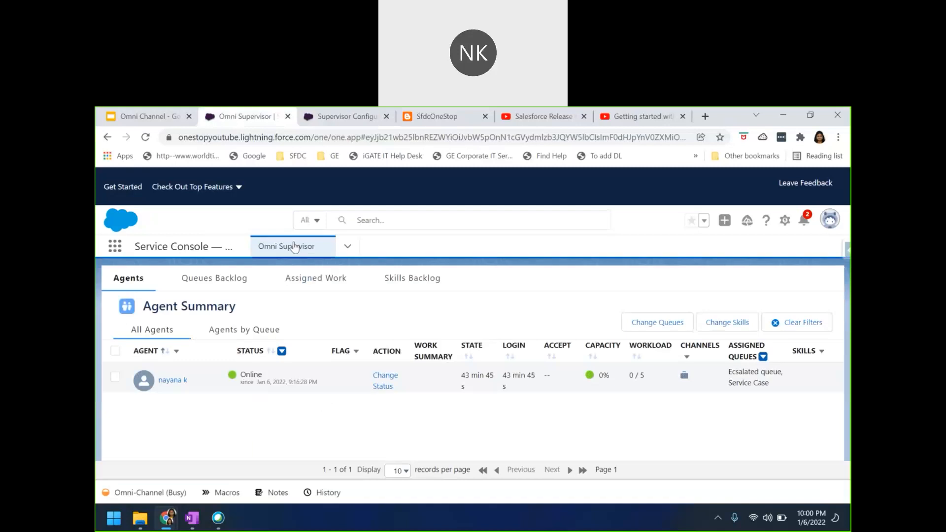
{"action": "left_click", "coordinate": [220, 282]}
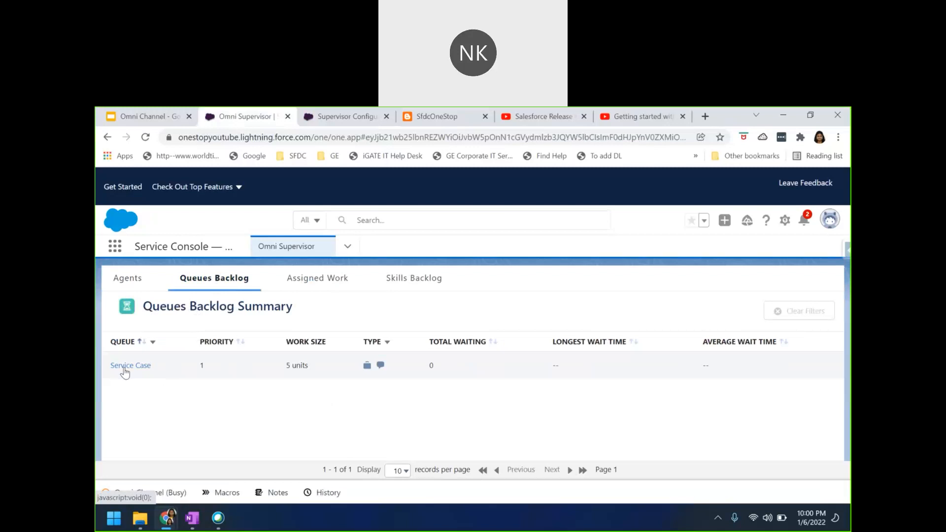
{"action": "left_click", "coordinate": [345, 116]}
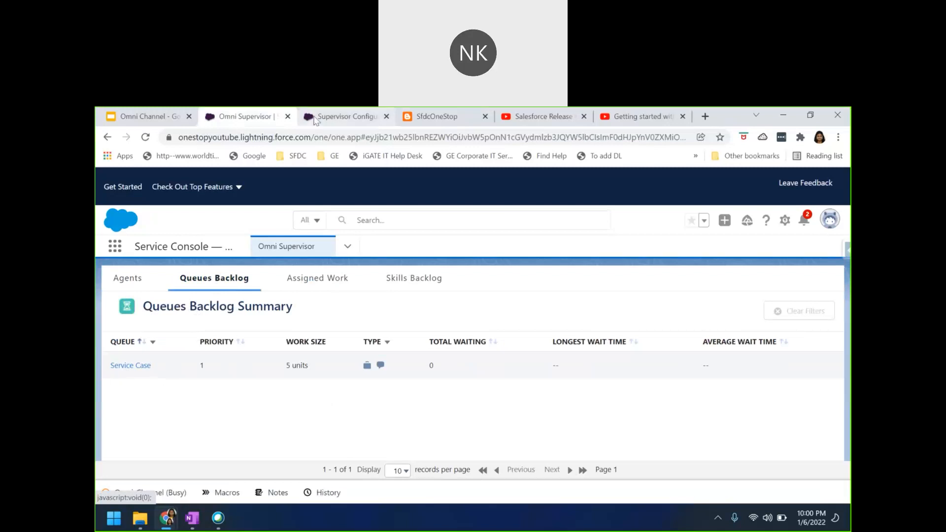
{"action": "scroll", "coordinate": [373, 457], "scroll_direction": "down", "scroll_amount": 6}
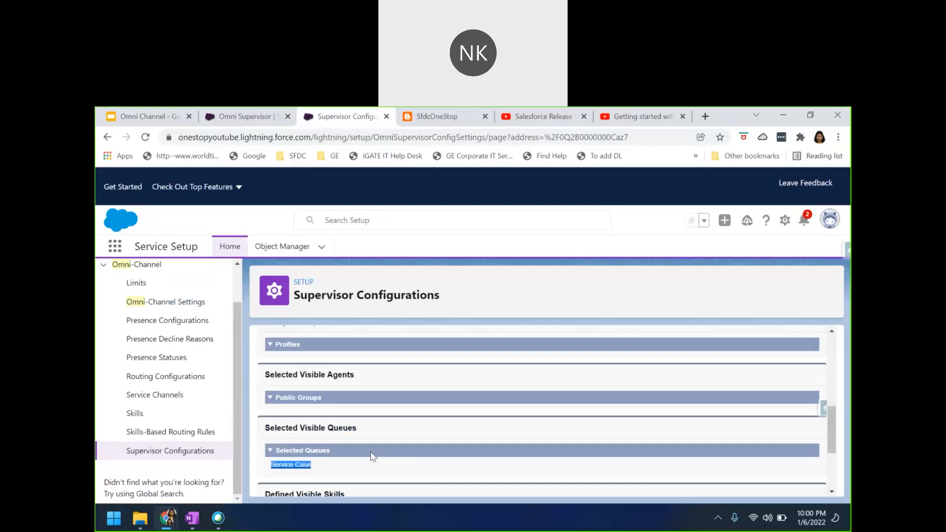
{"action": "scroll", "coordinate": [370, 453], "scroll_direction": "up", "scroll_amount": 3}
{"action": "left_click_drag", "start_coordinate": [270, 363], "coordinate": [358, 377]}
{"action": "left_click", "coordinate": [337, 401]}
{"action": "scroll", "coordinate": [337, 402], "scroll_direction": "down", "scroll_amount": 3}
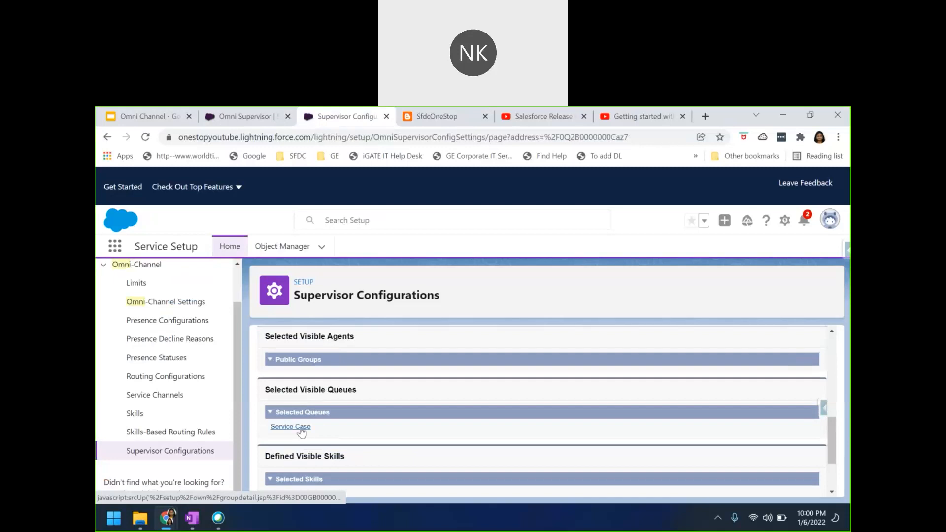
Step: Return to Omni Supervisor and review the Queues Backlog Summary and the Skills Backlog
{"action": "left_click", "coordinate": [236, 117]}
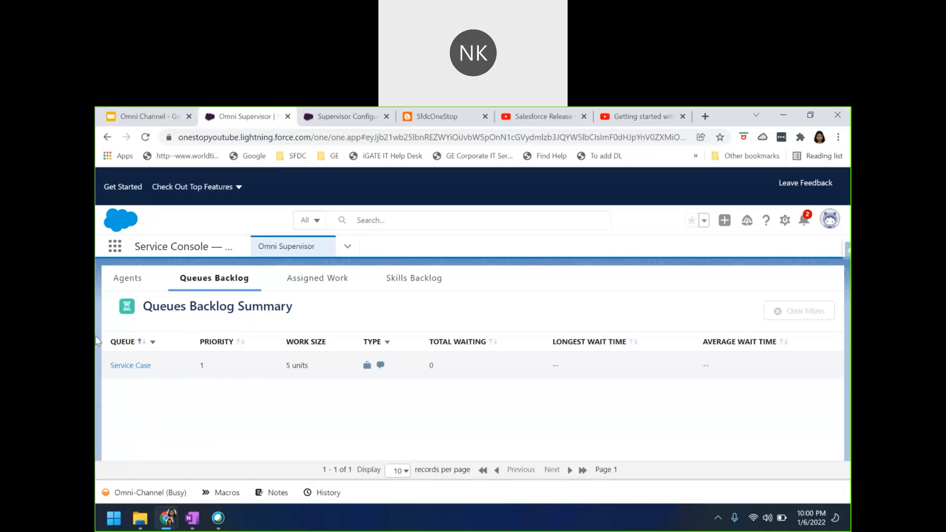
{"action": "left_click_drag", "start_coordinate": [143, 306], "coordinate": [293, 308]}
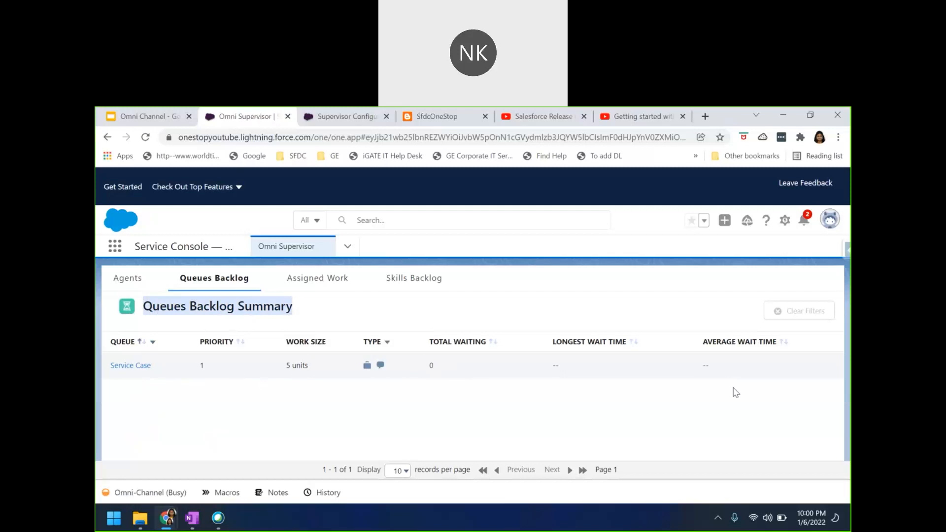
{"action": "left_click", "coordinate": [421, 280]}
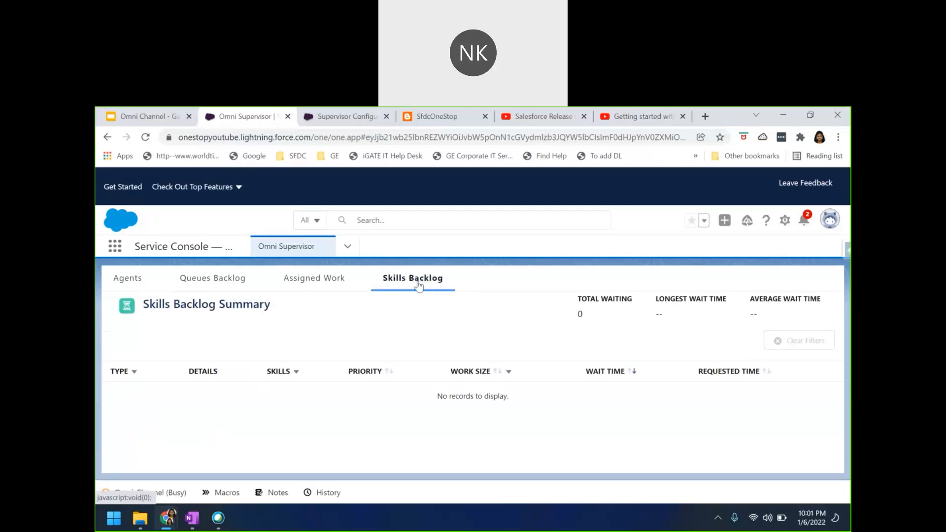
Step: Switch to the incognito browser window, reload Omni Supervisor and view the Queues Backlog of the other supervisor
{"action": "left_click", "coordinate": [174, 523]}
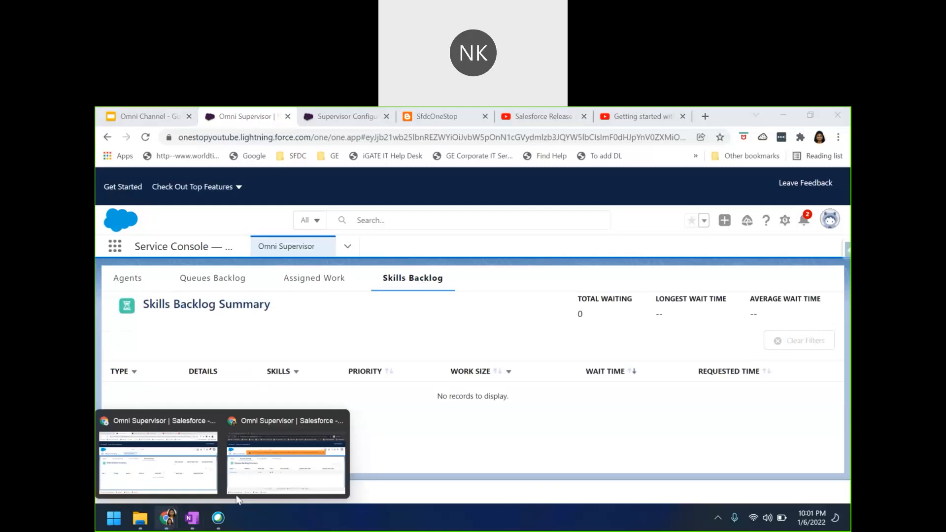
{"action": "left_click", "coordinate": [254, 486]}
{"action": "left_click", "coordinate": [146, 143]}
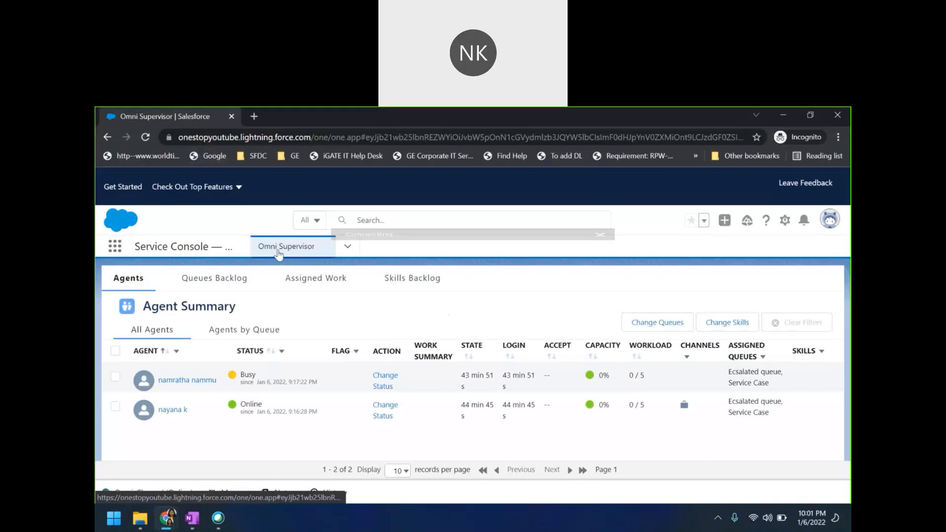
{"action": "left_click", "coordinate": [229, 284]}
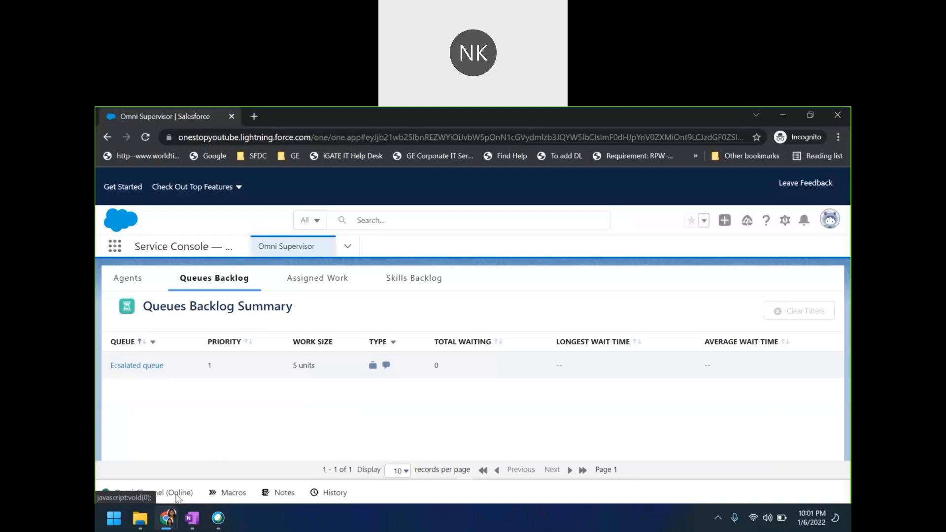
Step: Return to the main browser window, open the SfdcOneStop blog and highlight "Omni-Channel subflow" in the Routing section
{"action": "mouse_move", "coordinate": [168, 518]}
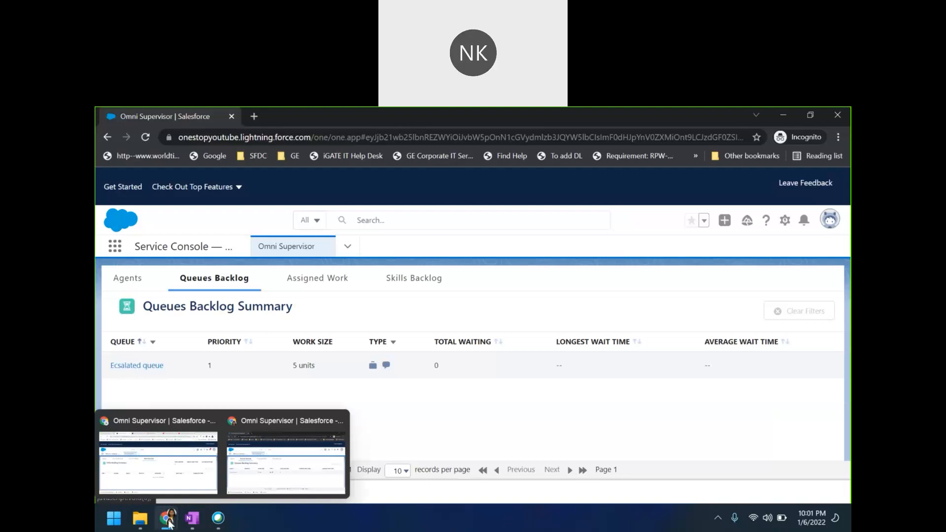
{"action": "left_click", "coordinate": [198, 485]}
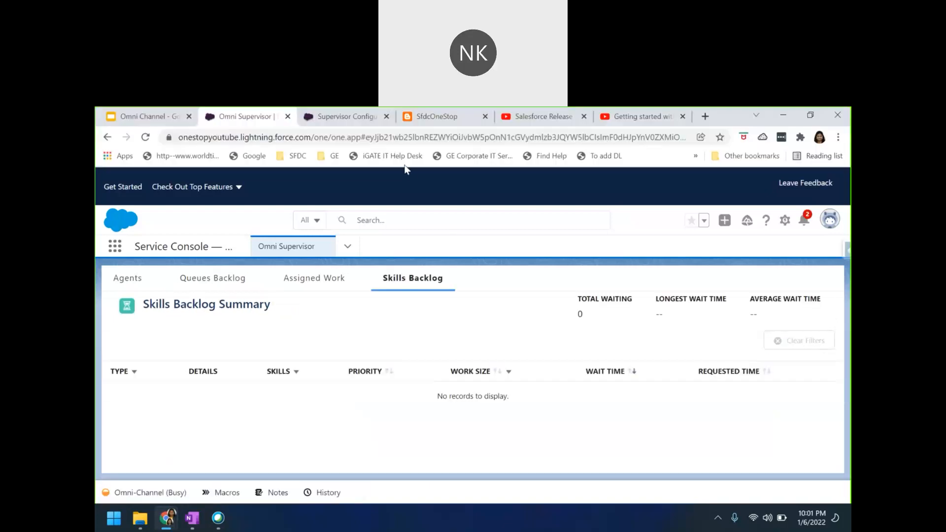
{"action": "left_click", "coordinate": [411, 119]}
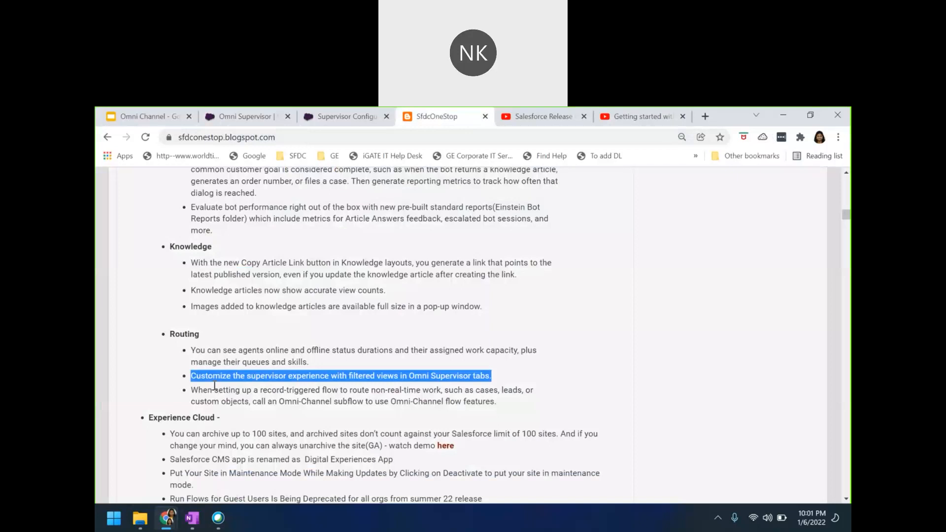
{"action": "left_click", "coordinate": [221, 415]}
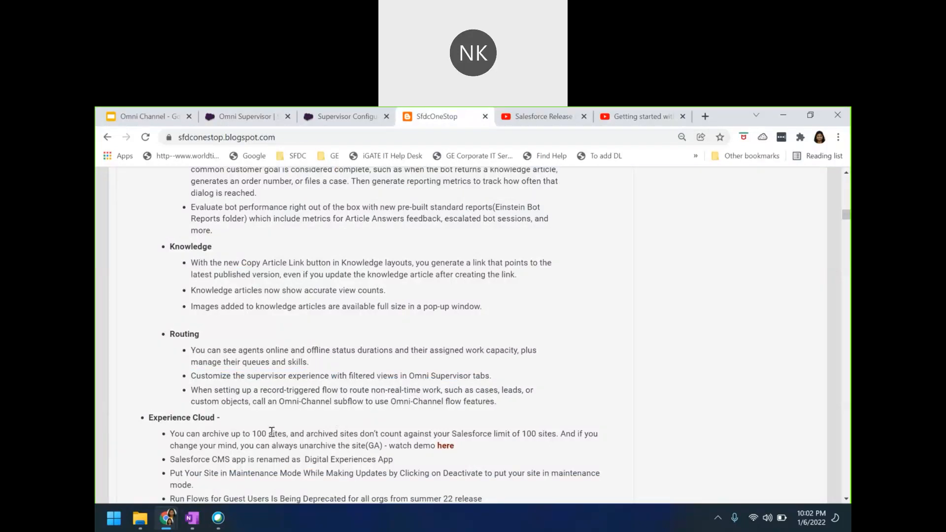
{"action": "left_click_drag", "start_coordinate": [279, 404], "coordinate": [364, 403]}
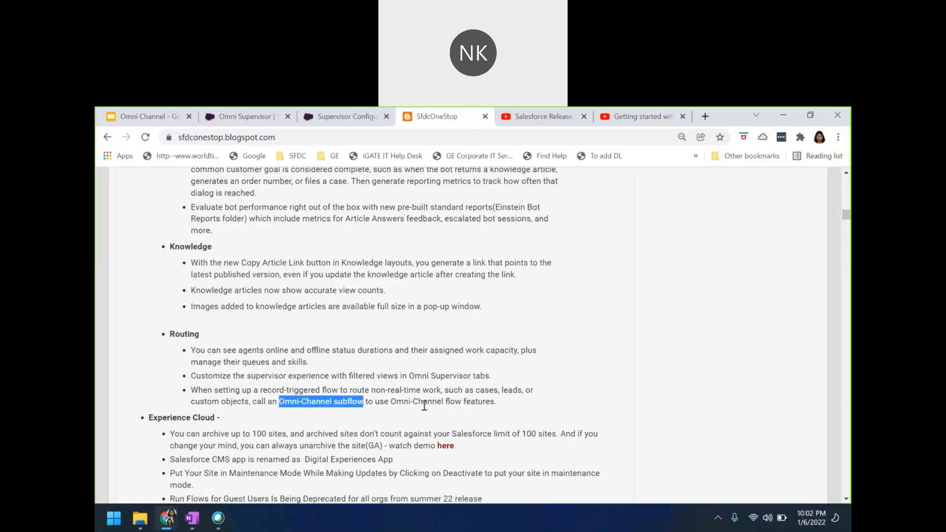
{"action": "left_click", "coordinate": [262, 419]}
{"action": "left_click_drag", "start_coordinate": [280, 404], "coordinate": [364, 403]}
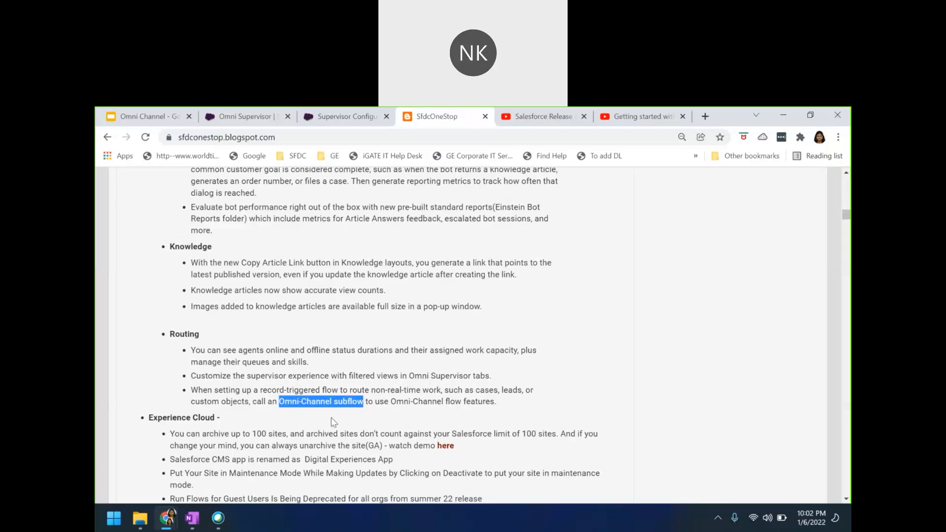